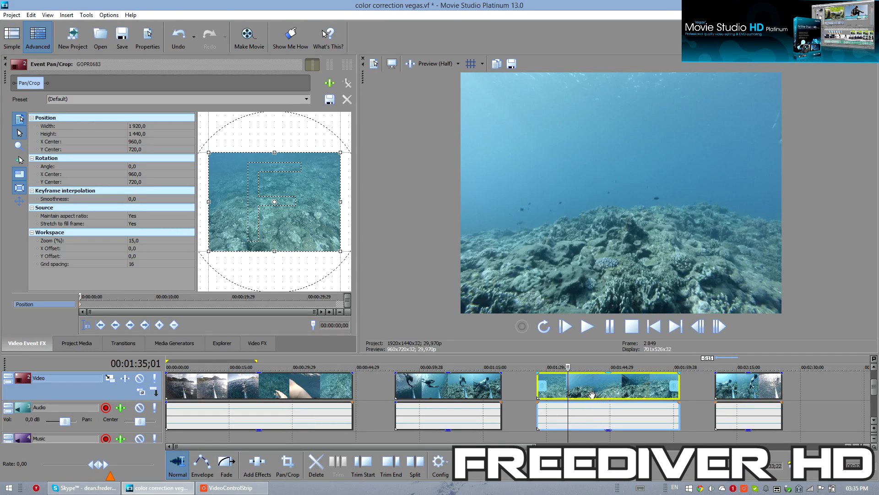
Step: Move the playhead onto the third clip, the underwater clip GOPR0683
left_click(586, 392)
Step: Add Brightness and Contrast, Saturation Adjust, Sharpen, Color Balance and Color Corrector as Video Event FX
right_click(598, 389)
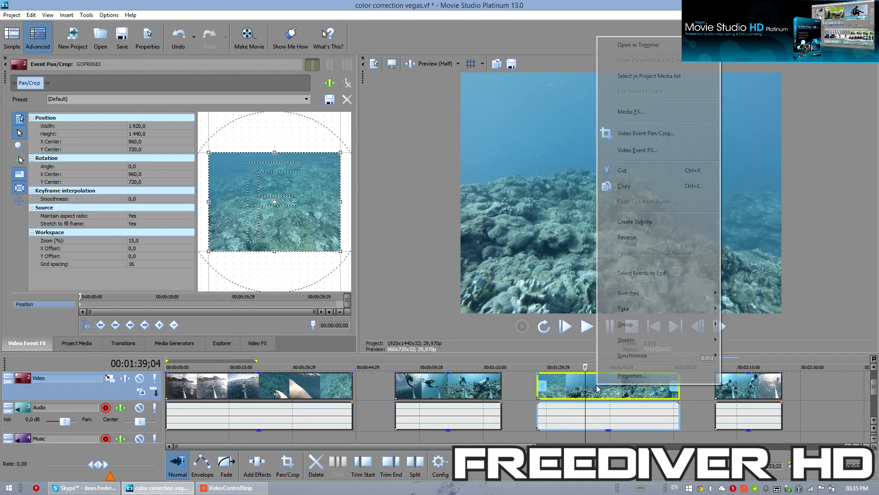
left_click(646, 150)
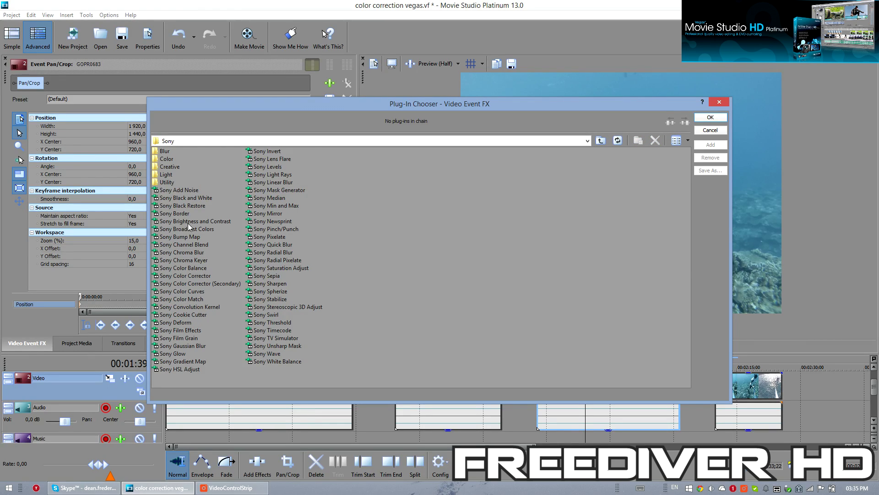
double_click(184, 221)
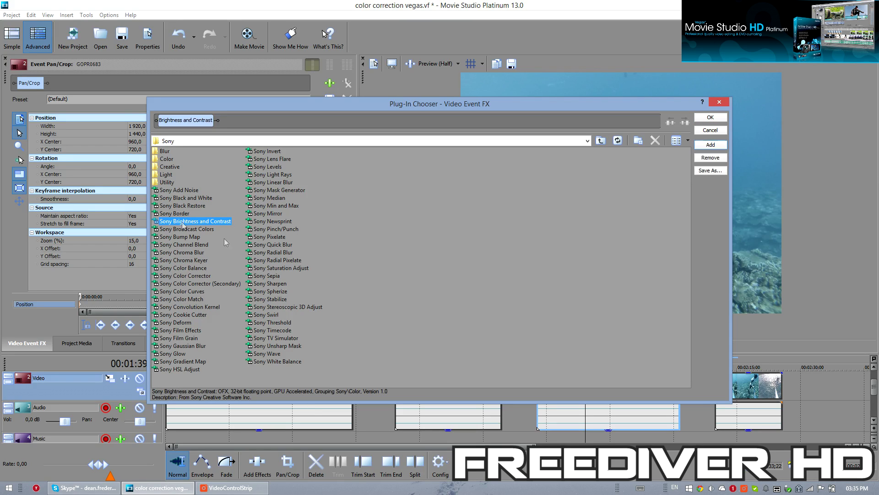
double_click(280, 268)
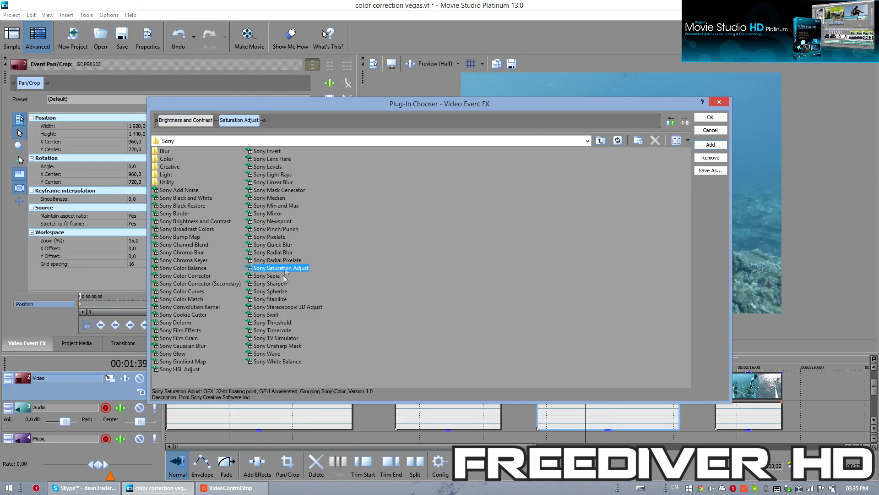
double_click(268, 283)
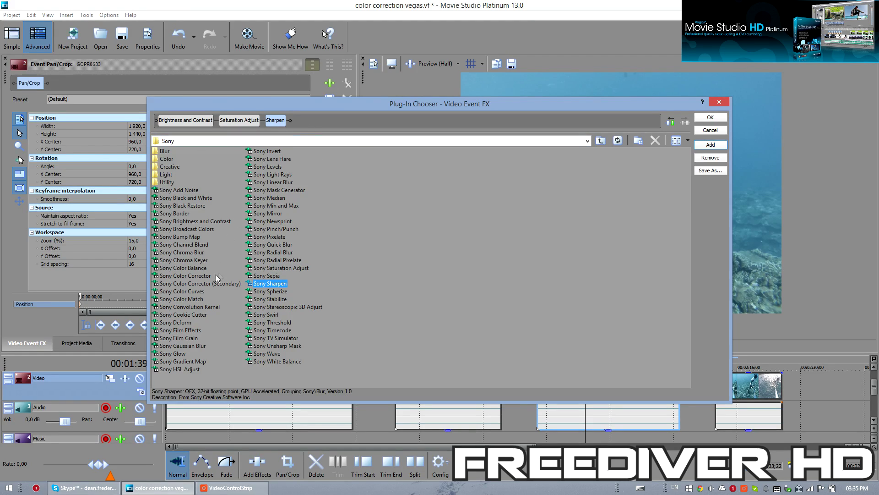
double_click(187, 268)
double_click(190, 279)
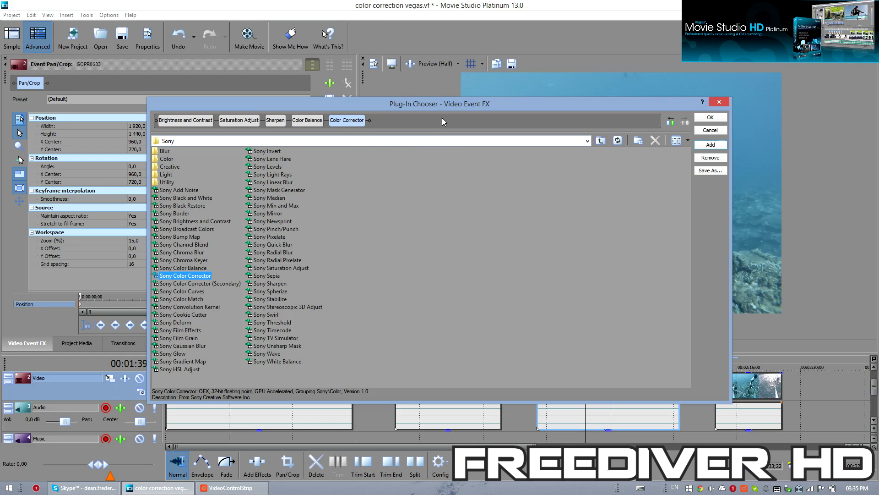
left_click(712, 119)
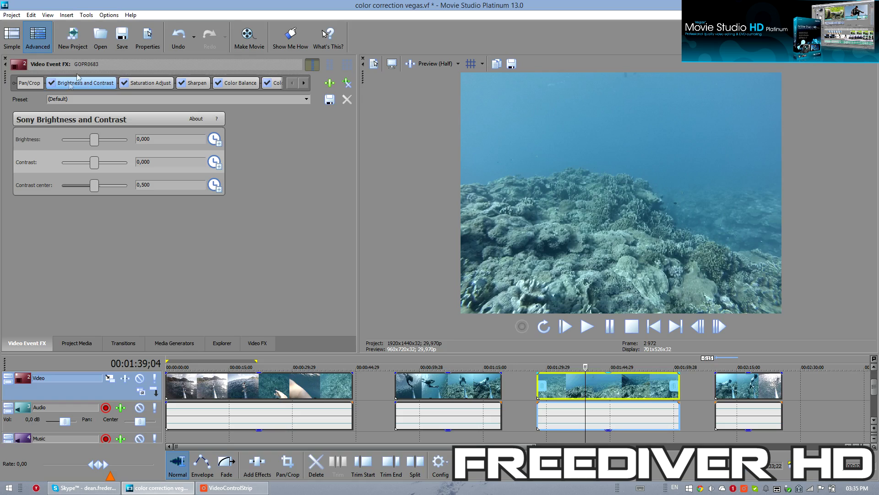
Step: Apply the effect chain and set Brightness and Contrast's Contrast to about 0.343
left_click(95, 163)
left_click_drag(95, 162, 108, 164)
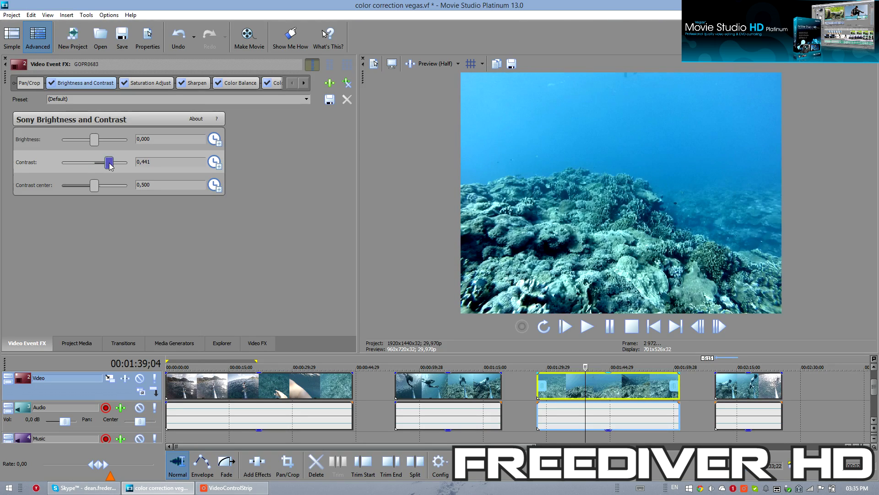
left_click_drag(108, 164, 105, 165)
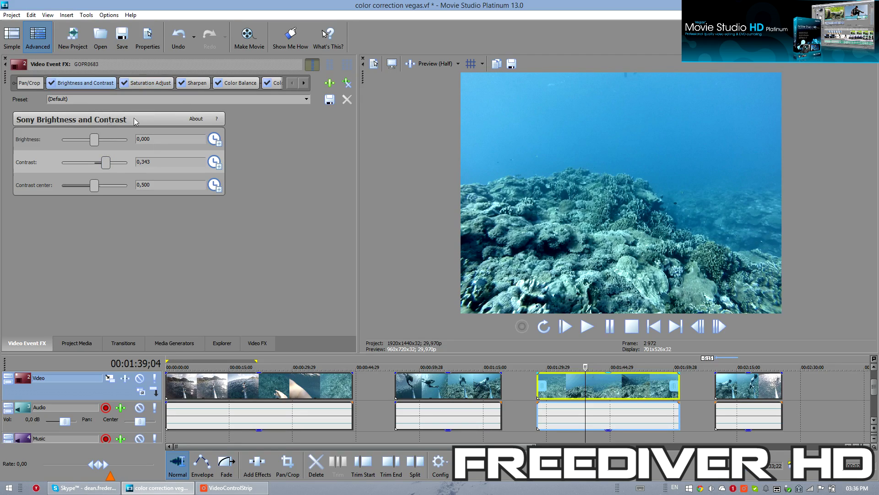
left_click(146, 83)
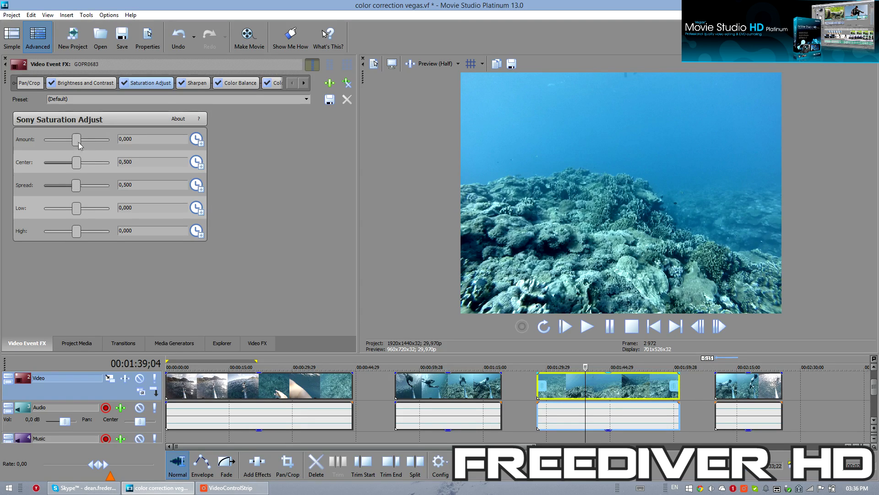
Step: Set Saturation Adjust Amount to 0.664, Low to about 0.608 and High to about 0.580
left_click_drag(76, 139, 102, 141)
left_click_drag(76, 207, 96, 210)
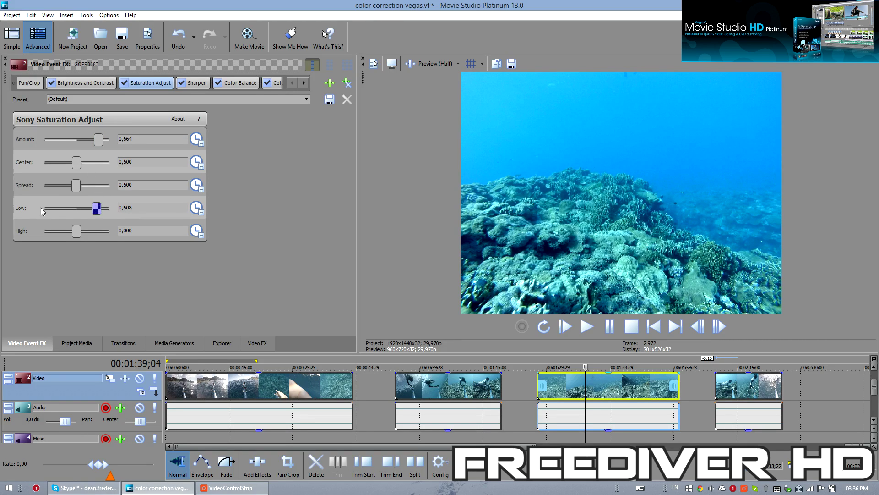
left_click_drag(77, 232, 96, 233)
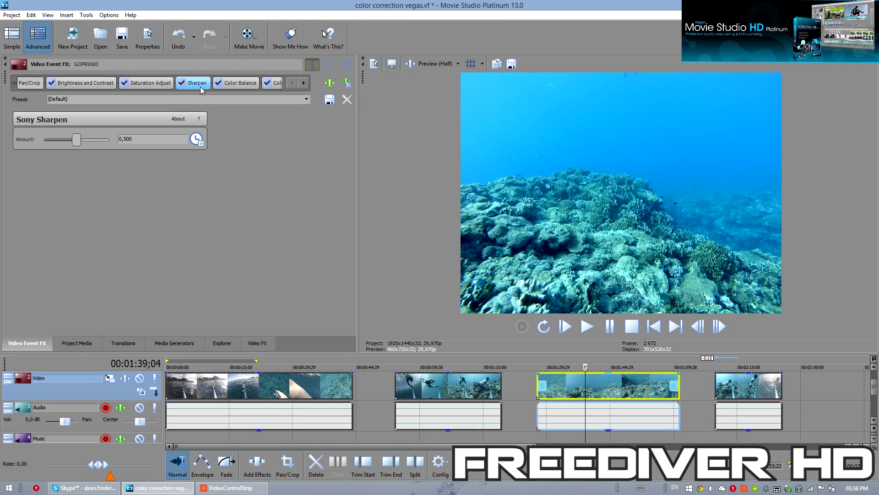
left_click(304, 83)
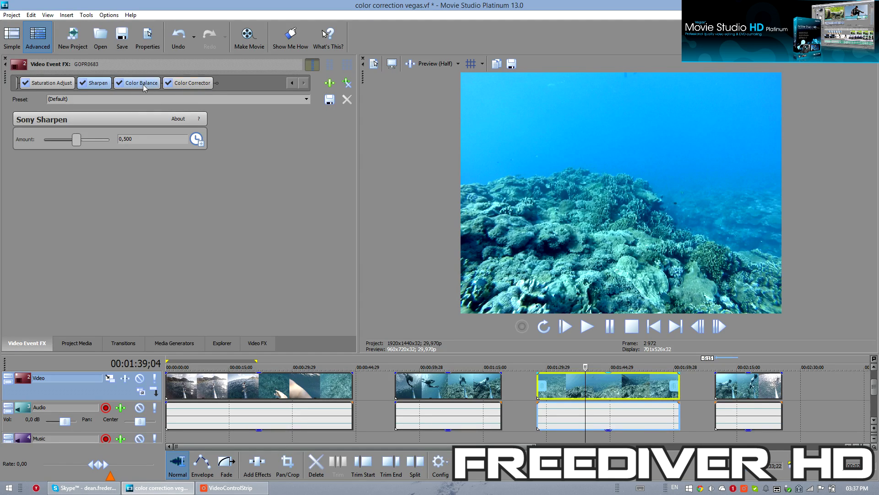
Step: Disable Color Corrector and set the Color Balance Red slider to about 0.255
left_click(168, 83)
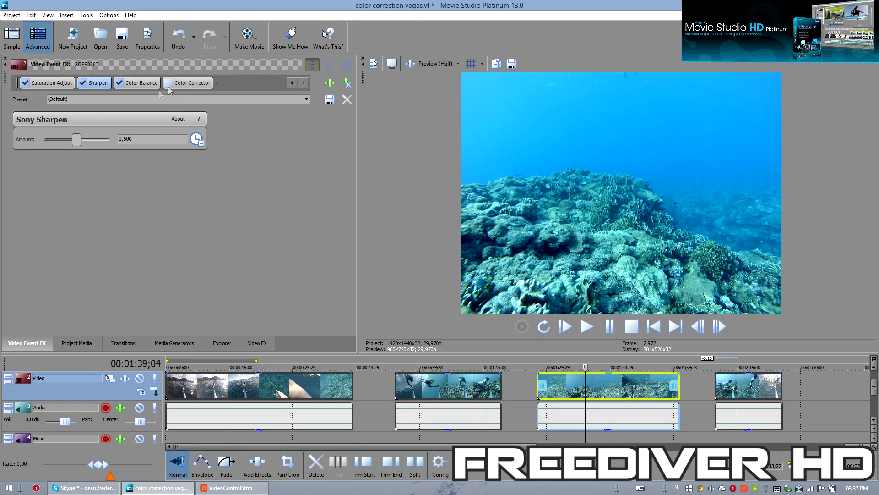
left_click(141, 83)
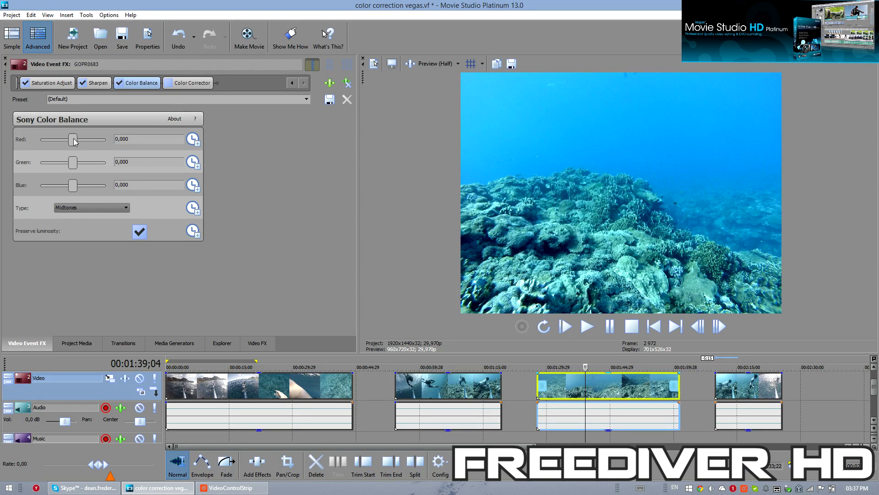
left_click_drag(75, 140, 110, 142)
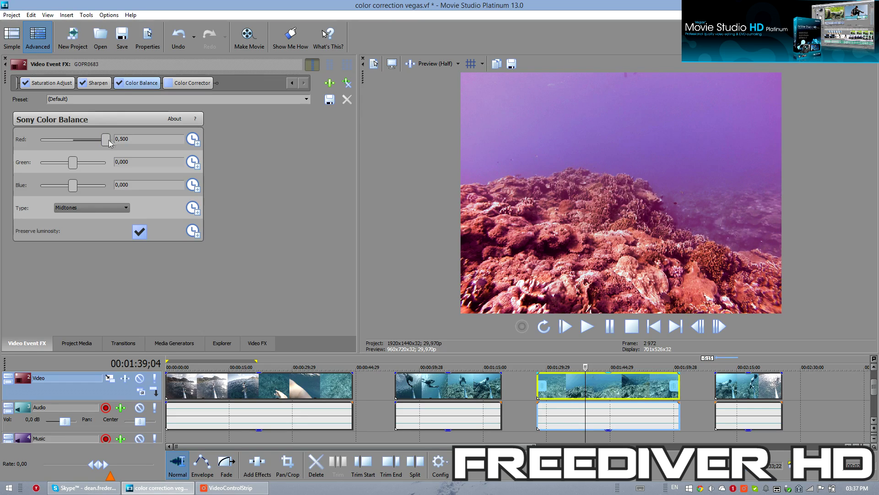
left_click_drag(108, 142, 90, 143)
left_click_drag(76, 145, 92, 146)
Step: Toggle Color Balance off and on to compare, then leave it disabled
left_click(120, 83)
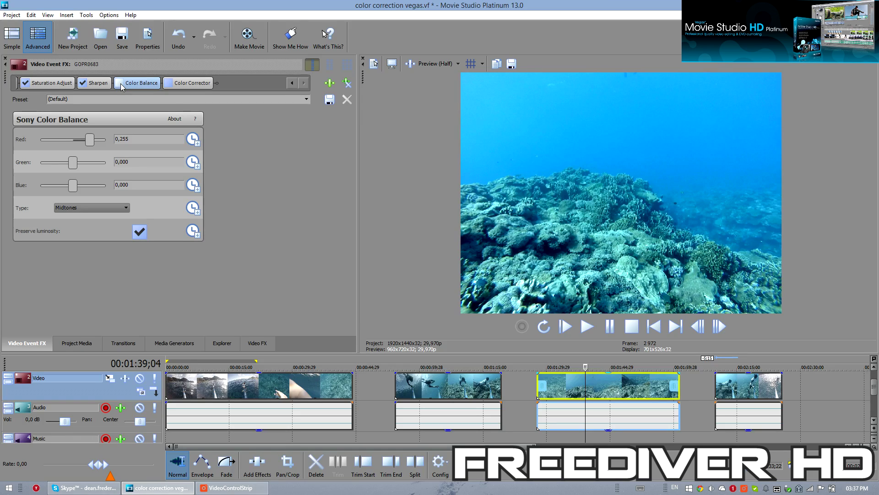
left_click(120, 83)
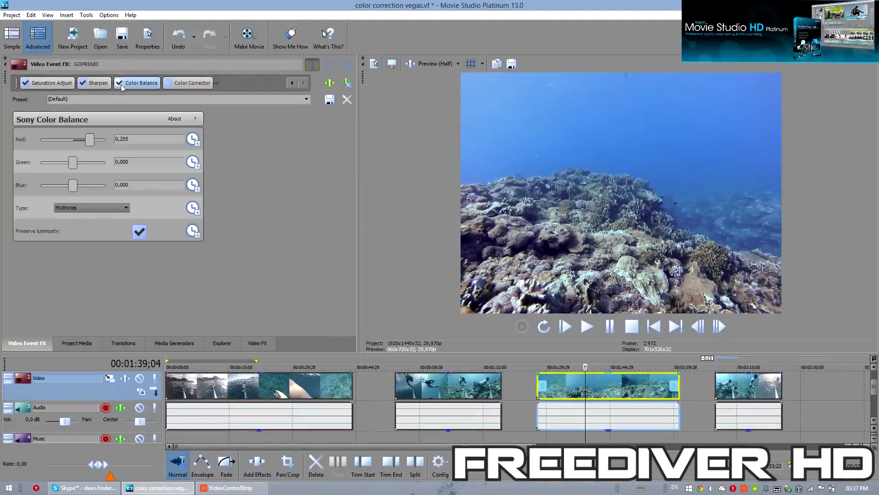
left_click(123, 85)
left_click(192, 83)
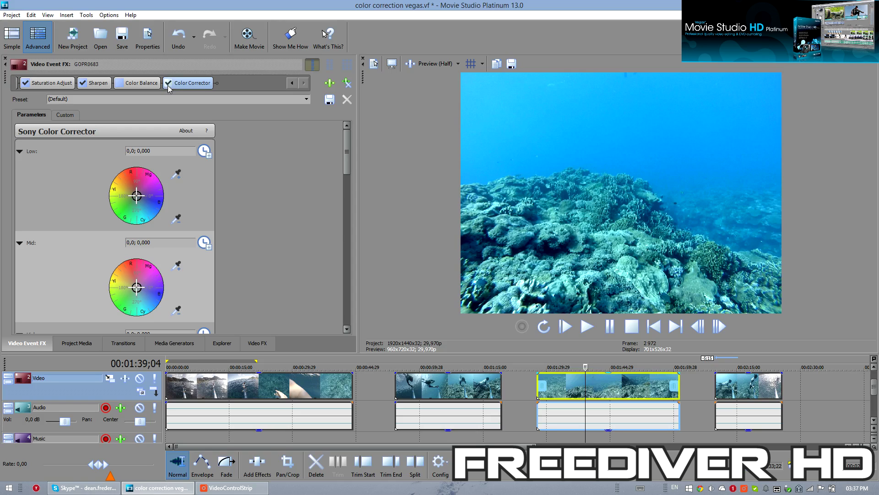
scroll(333, 179, "down", 3)
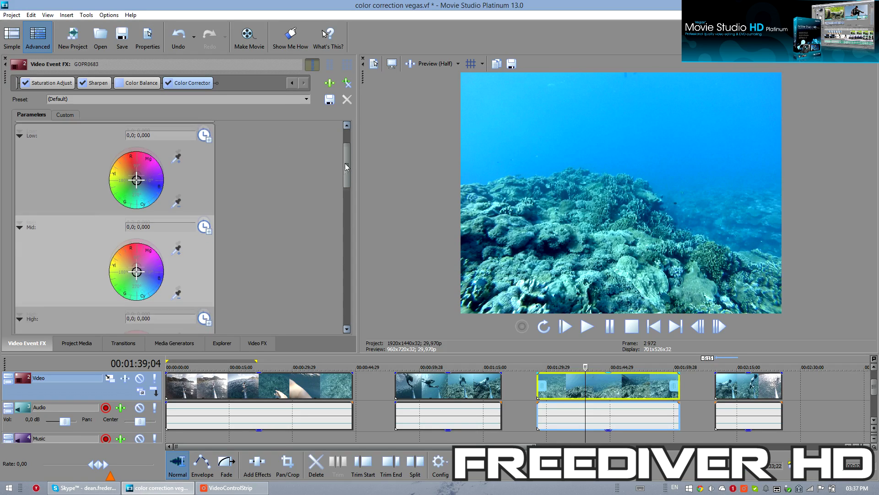
scroll(335, 179, "up", 2)
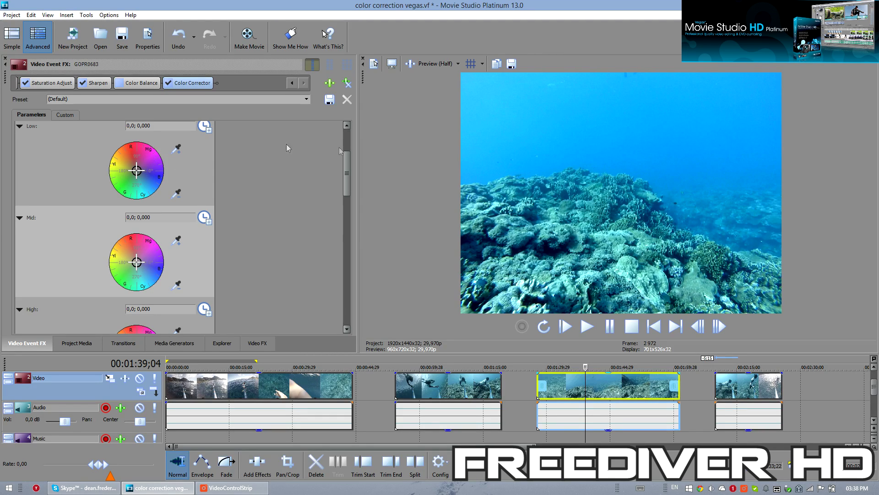
scroll(287, 148, "up", 1)
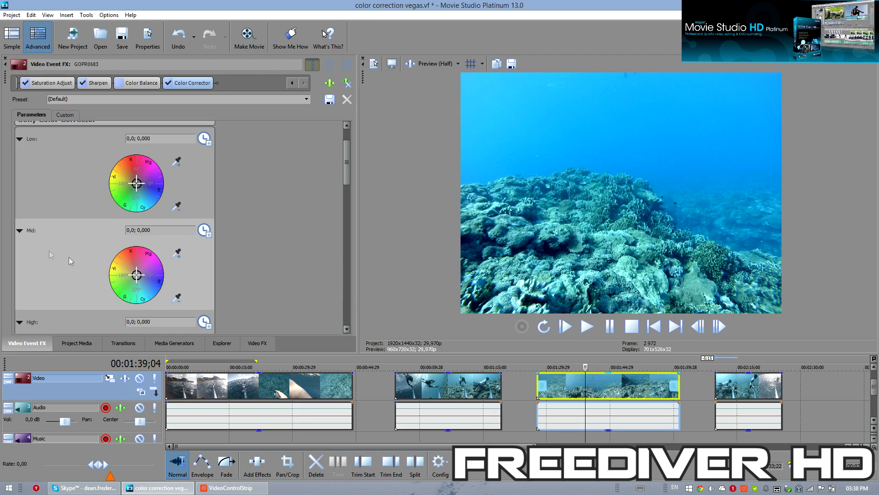
Step: Select the Low (shadows) colour wheel in Sony Color Corrector
left_click(138, 183)
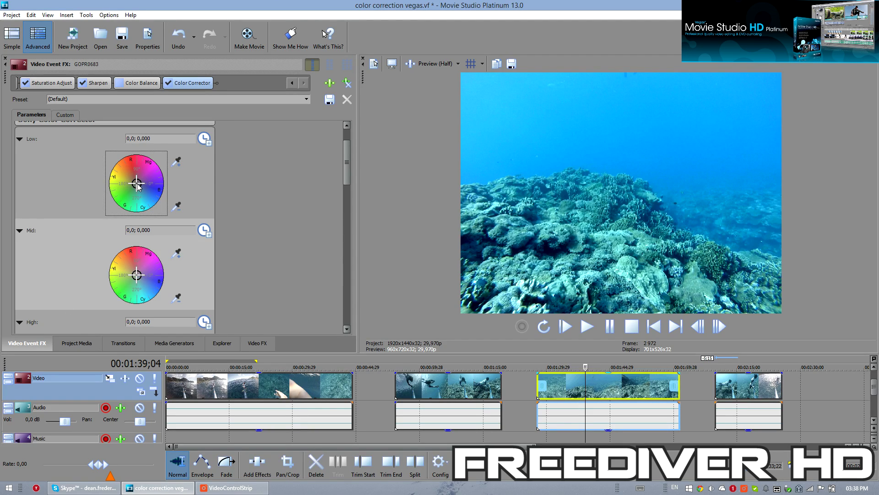
Step: Tint the Low, Mid and High wheels toward red, about 107–113° at 0.47–0.56 strength
left_click_drag(138, 184, 132, 168)
left_click_drag(346, 161, 347, 199)
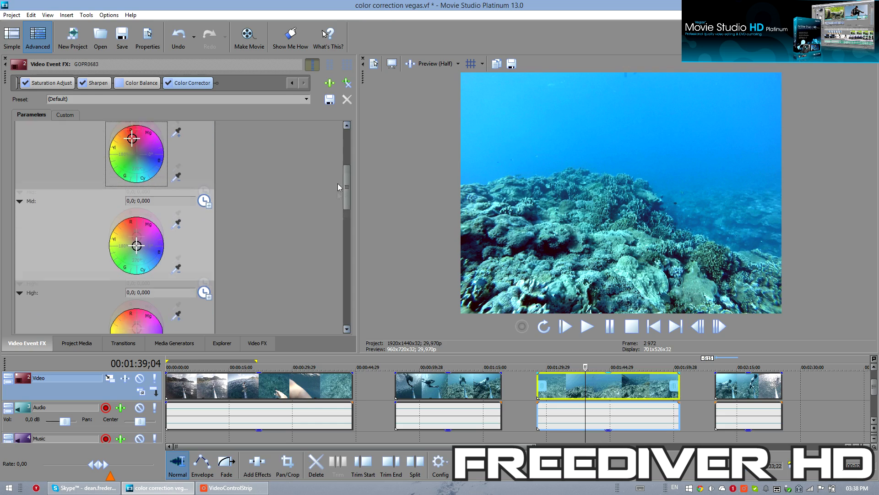
left_click_drag(138, 233, 134, 219)
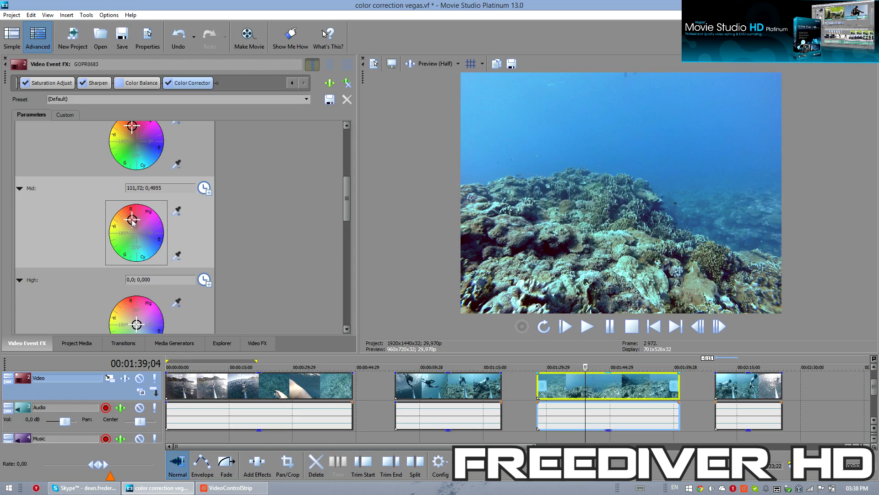
scroll(275, 240, "down", 3)
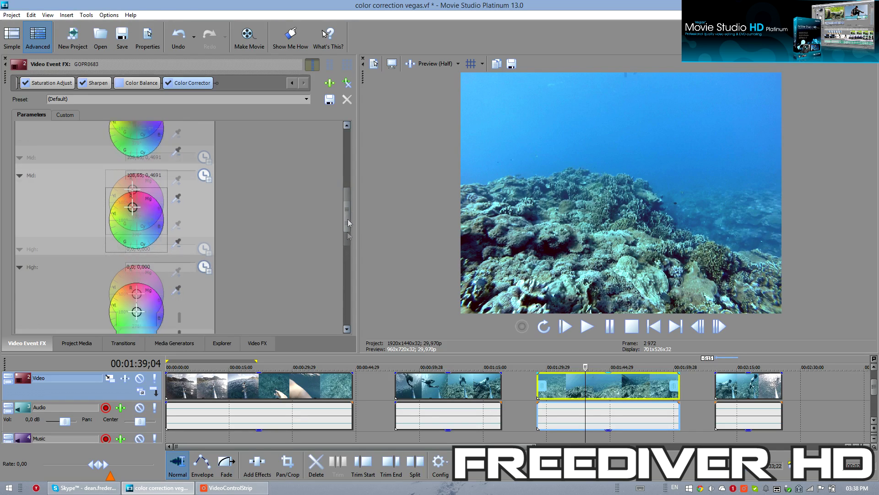
left_click_drag(136, 268, 133, 257)
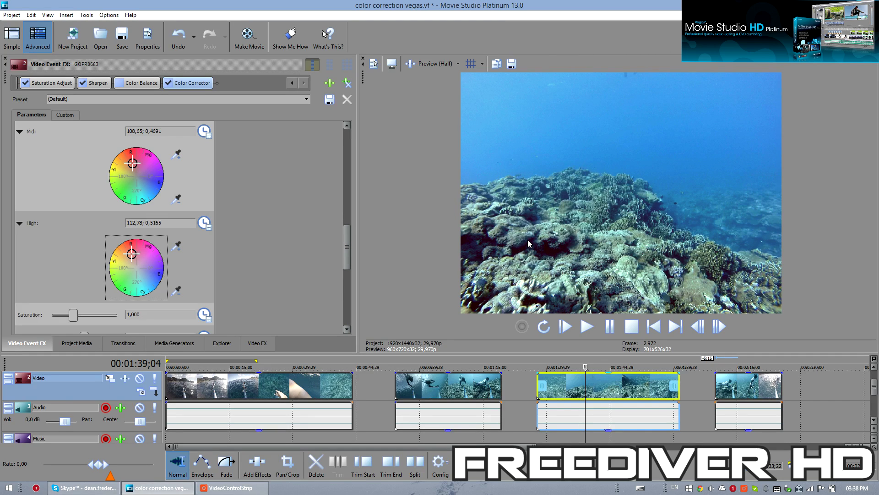
scroll(319, 256, "up", 5)
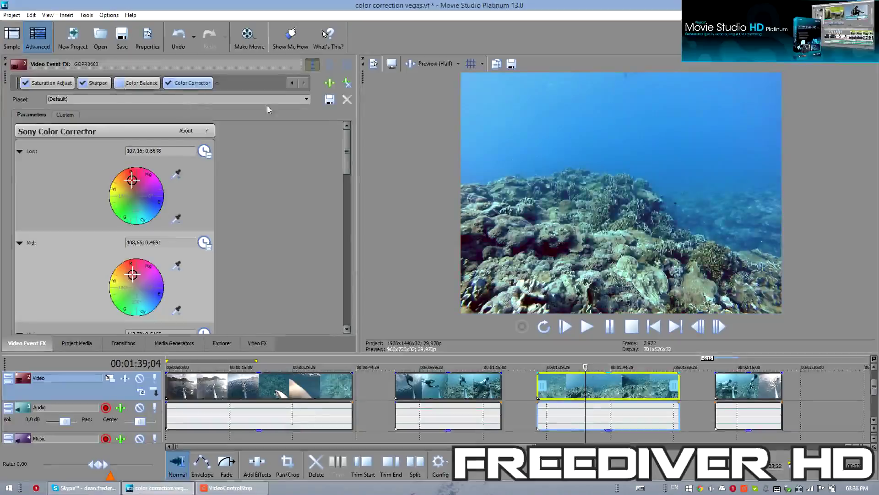
left_click(293, 83)
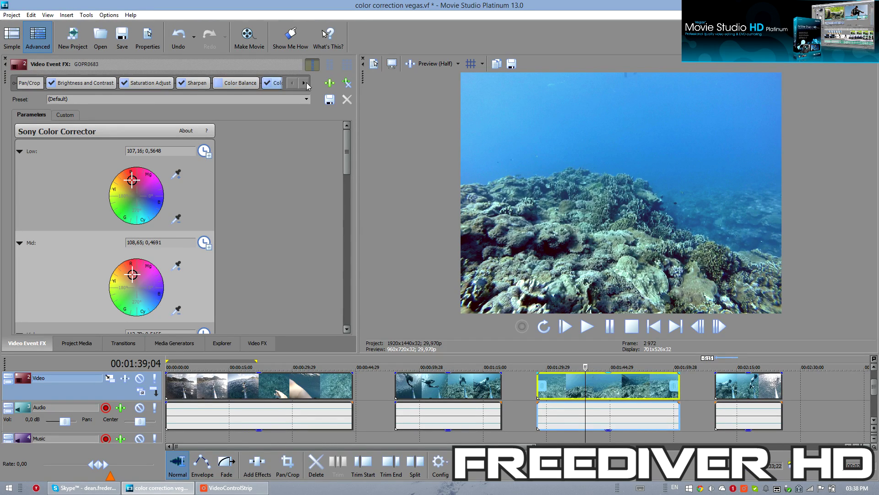
left_click(307, 85)
left_click(304, 84)
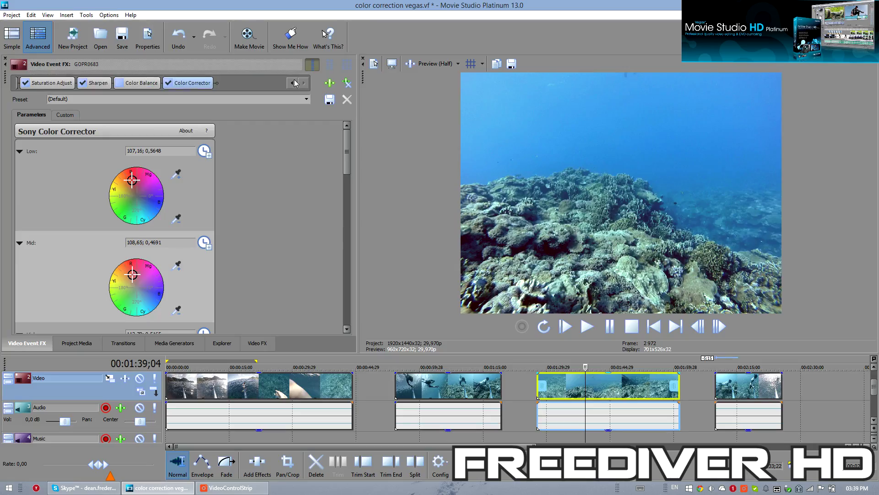